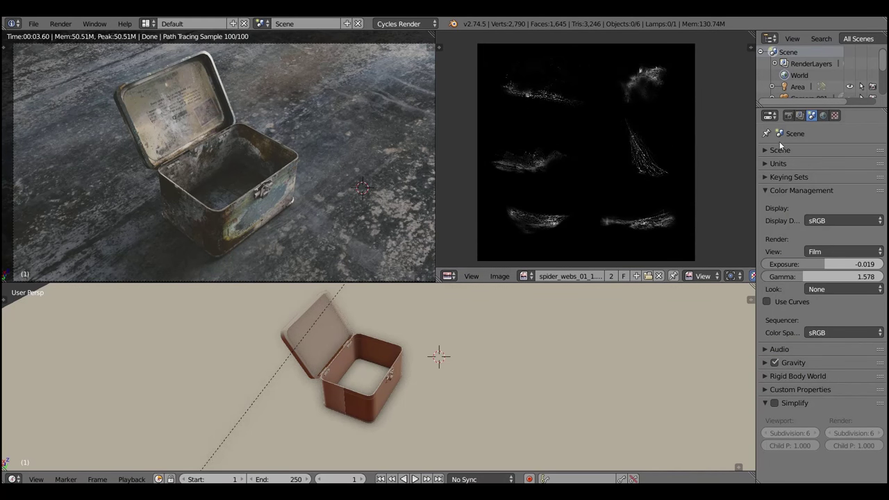
# Step: Examine the separate web strands in the spider_webs image up close
pyautogui.keyDown('ctrl'); pyautogui.moveTo(511, 162); pyautogui.dragTo(534, 68, button='middle'); pyautogui.keyUp('ctrl')
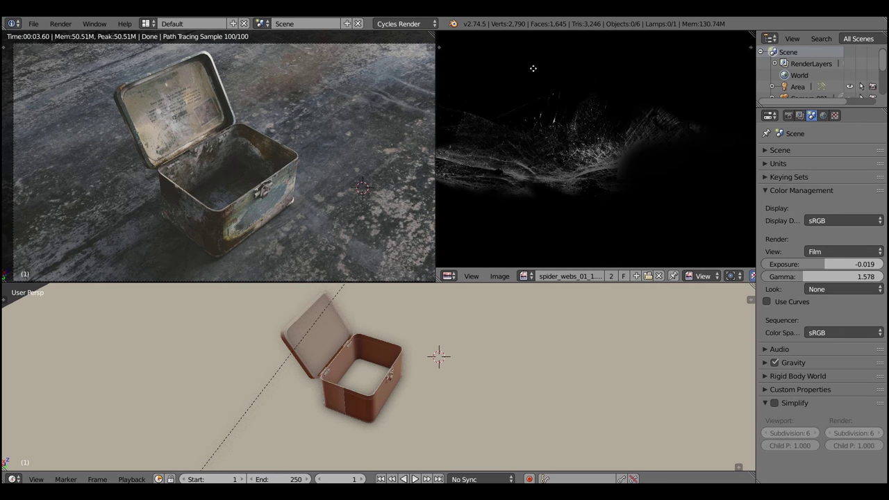
pyautogui.moveTo(609, 95); pyautogui.dragTo(646, 96, button='middle')
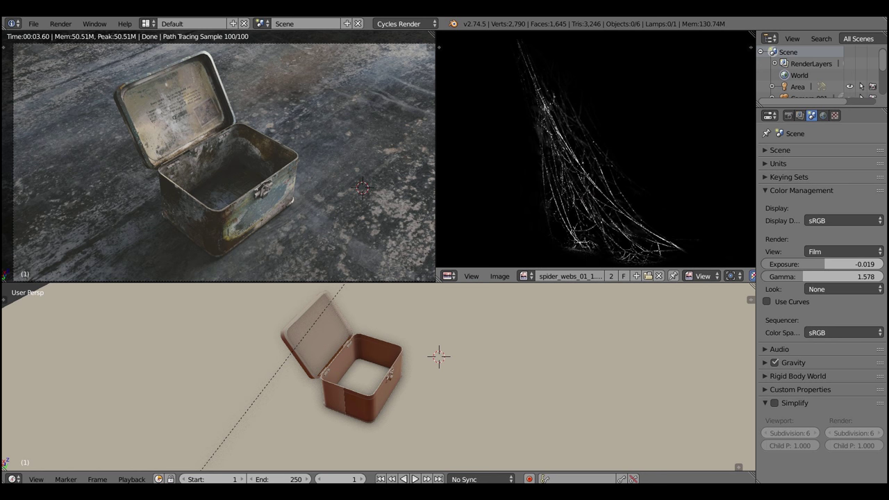
pyautogui.scroll(-2, 587, 254)
pyautogui.moveTo(581, 153); pyautogui.dragTo(597, 129, button='middle')
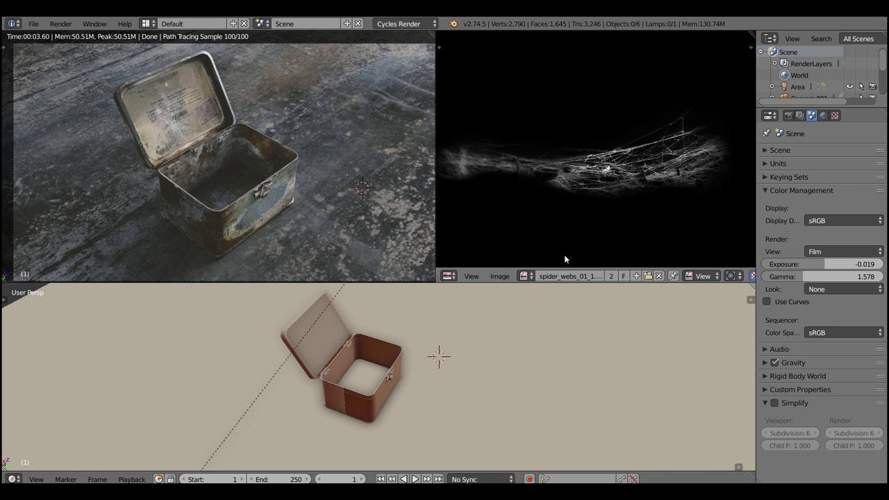
# Step: Add a plane to the scene, scale it down slightly and place it over the open box
pyautogui.hotkey('shift', 'a')
pyautogui.moveTo(426, 296)
pyautogui.click(472, 301)
pyautogui.press('s')
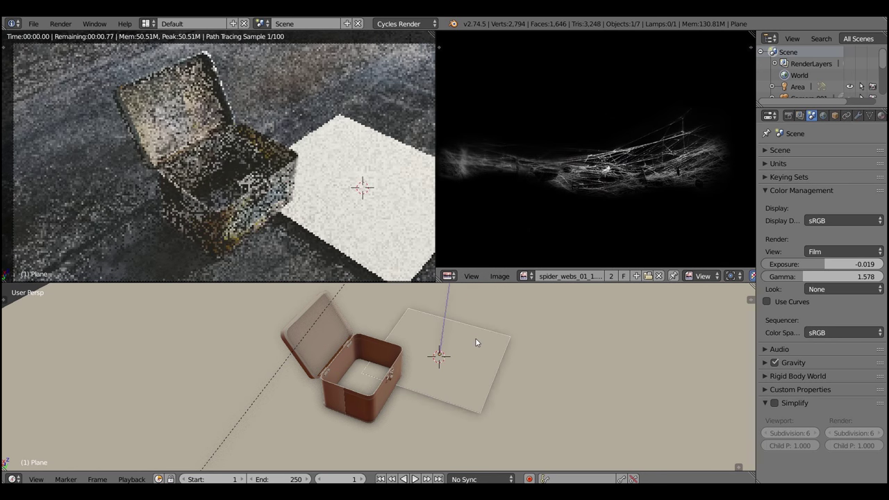
pyautogui.click(488, 338)
# Step: Create a new material for the plane, name it spider_web and expand its surface settings
pyautogui.click(881, 115)
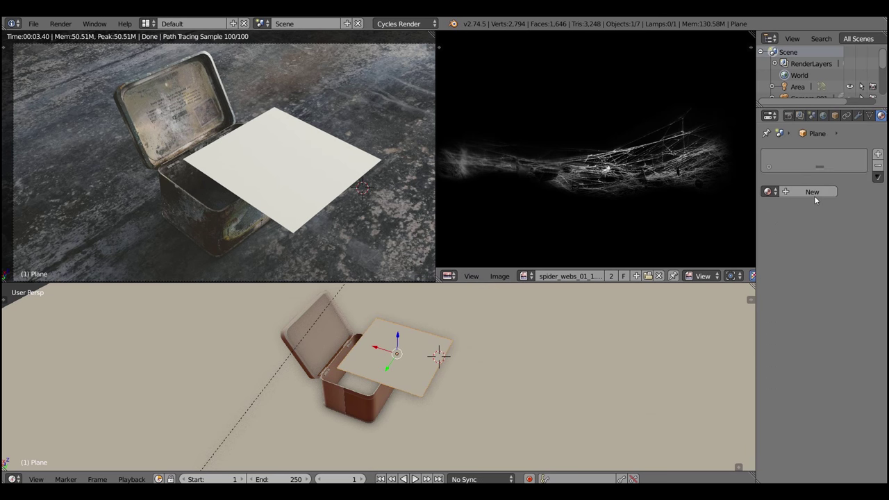
pyautogui.click(812, 193)
pyautogui.doubleClick(787, 159)
pyautogui.write('spider_web')
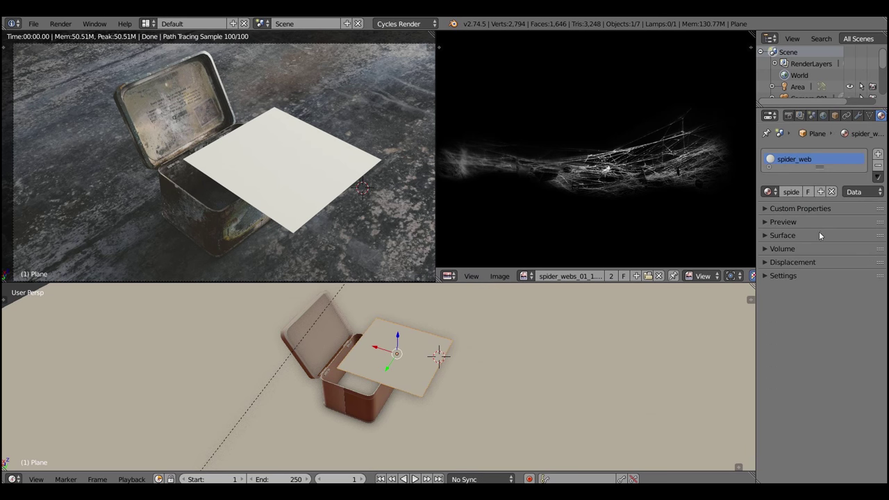
pyautogui.click(818, 235)
# Step: Add an Image Texture node beside the Diffuse BSDF in the node editor and load the spider webs image into it
pyautogui.hotkey('shift', 'F3')
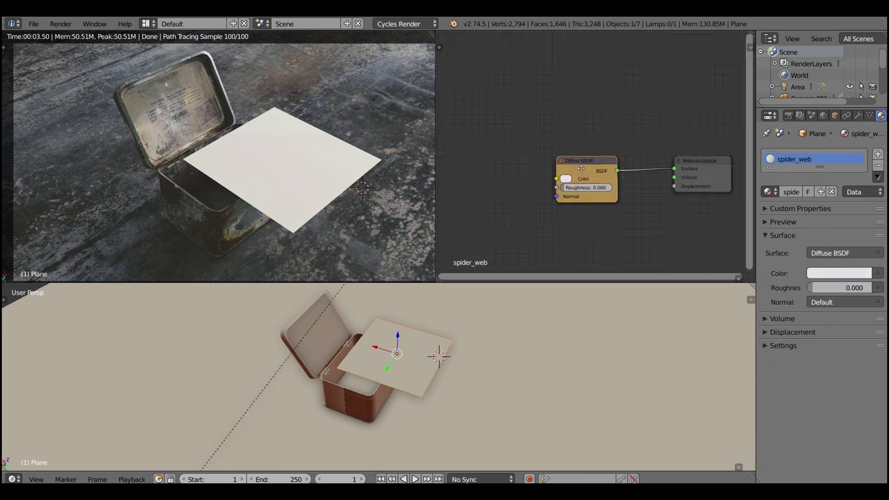
pyautogui.hotkey('shift', 'a')
pyautogui.moveTo(539, 192)
pyautogui.click(608, 214)
pyautogui.click(469, 159)
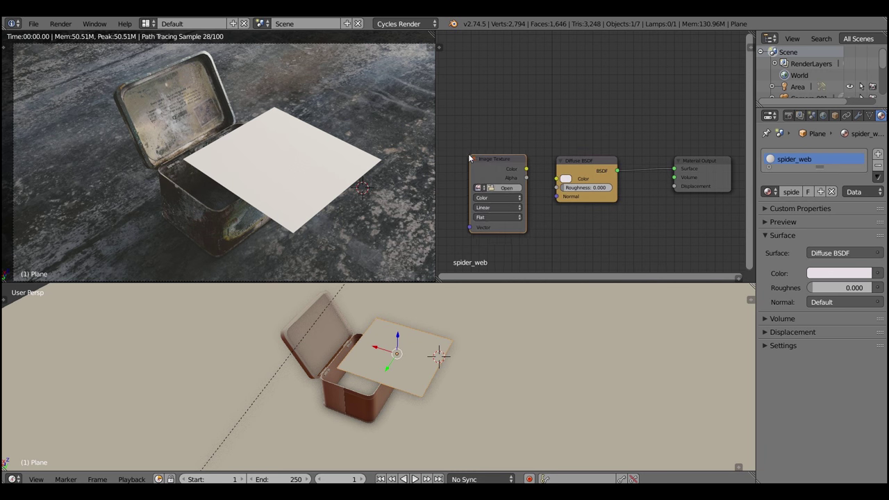
pyautogui.click(465, 161)
pyautogui.click(475, 191)
pyautogui.click(486, 217)
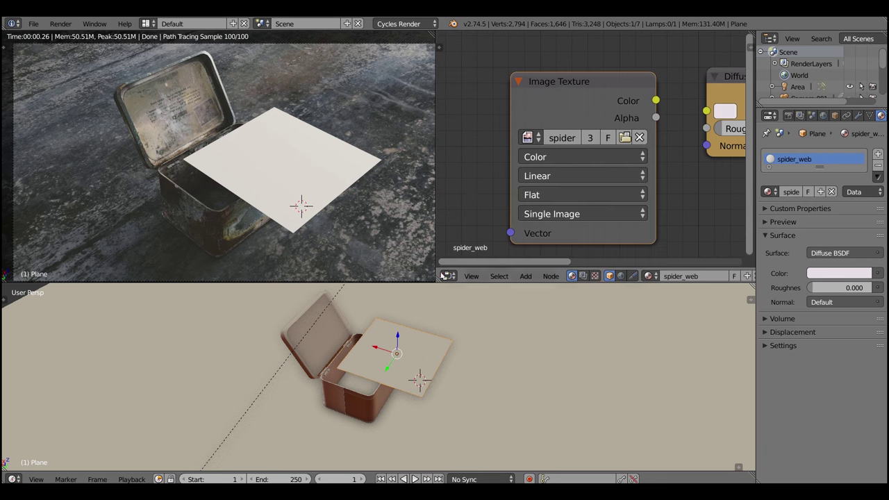
# Step: Display the whole spider webs image in the UV/Image Editor and show the 3D viewport with textures
pyautogui.click(447, 276)
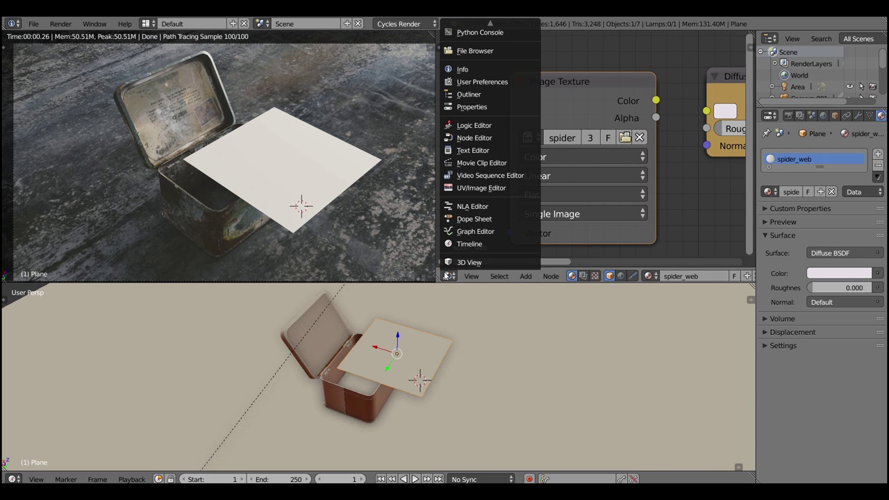
pyautogui.click(513, 188)
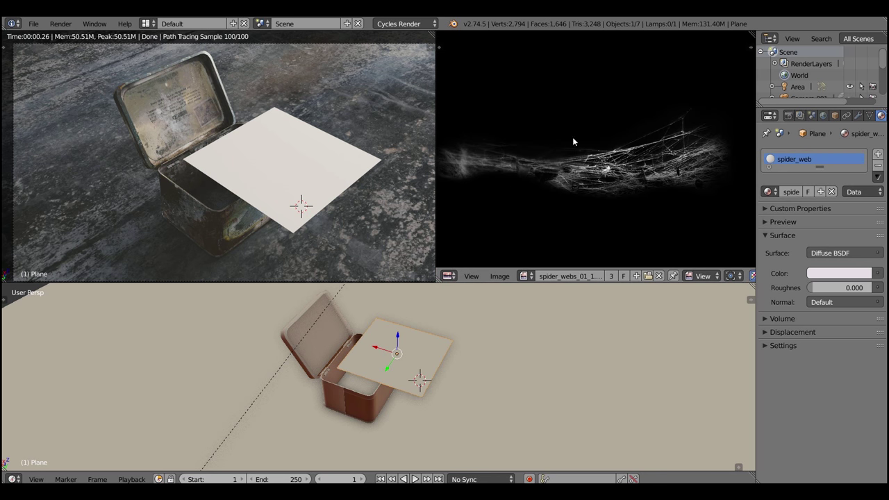
pyautogui.scroll(-4, 572, 137)
pyautogui.scroll(2, 640, 135)
pyautogui.scroll(-1, 640, 135)
pyautogui.hotkey('shift', 'z')
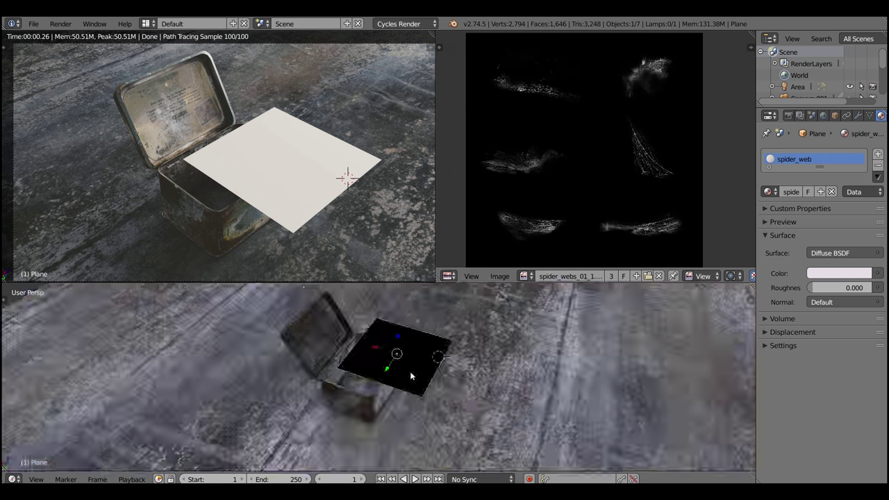
# Step: Unwrap the plane's single face onto the spider webs image
pyautogui.press('Tab')
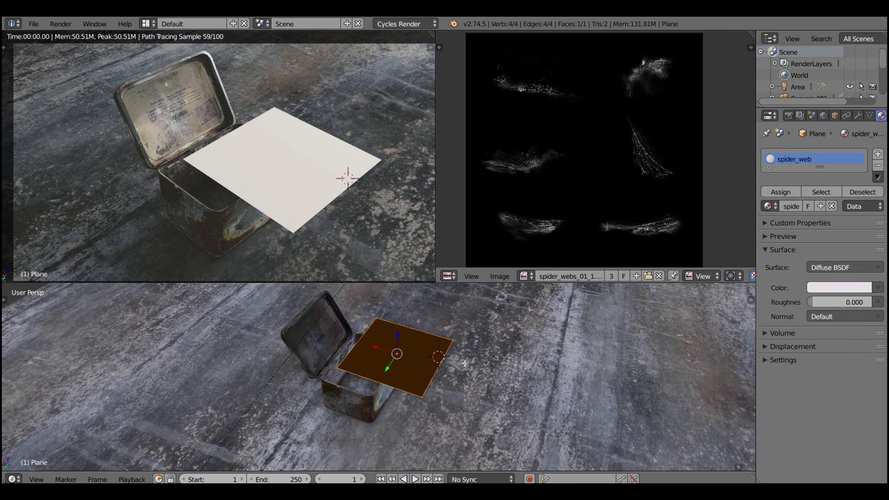
pyautogui.press('u')
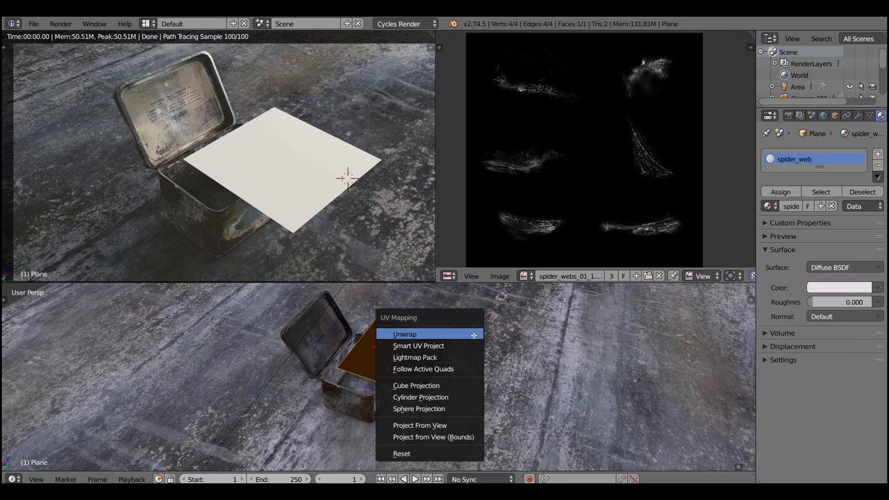
pyautogui.click(473, 335)
pyautogui.scroll(4, 414, 357)
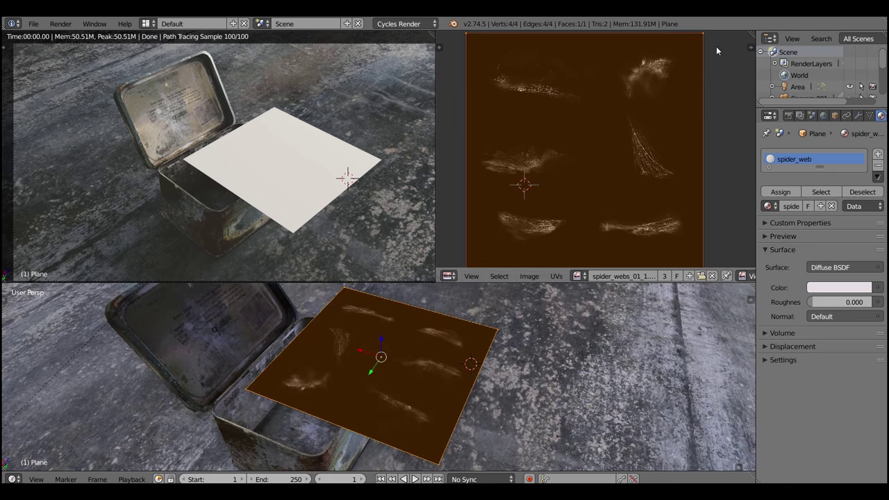
# Step: Scale down the plane's UV face and fit it around the upper-left web in the image
pyautogui.press('s')
pyautogui.click(630, 124)
pyautogui.press('g')
pyautogui.click(584, 61)
pyautogui.press('s')
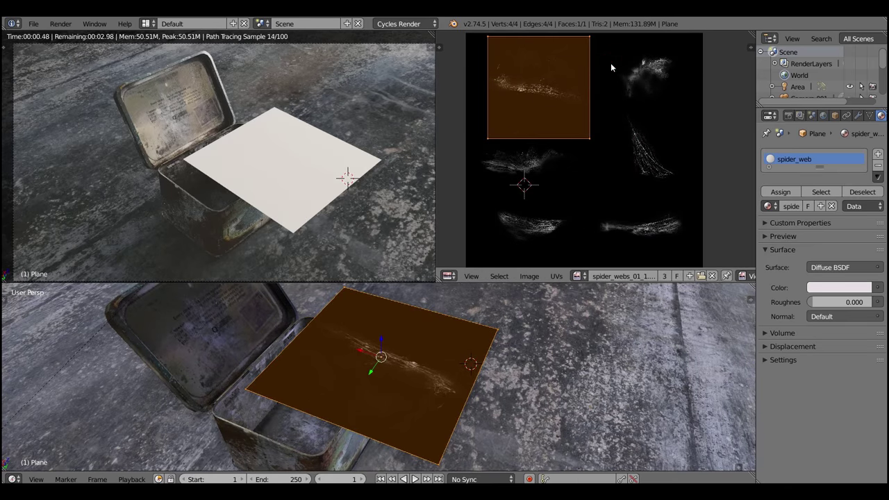
pyautogui.click(599, 66)
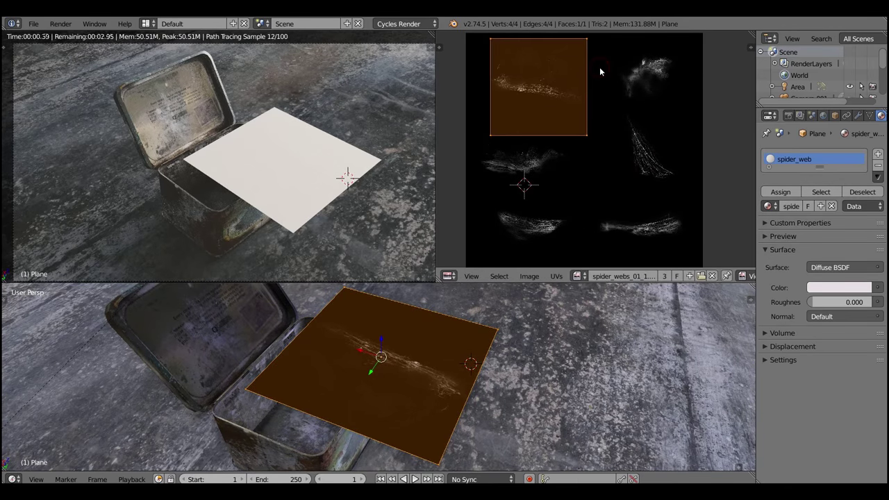
pyautogui.press('Tab')
# Step: Return to the node editor and insert a Mix Shader between the Diffuse BSDF and the Material Output
pyautogui.click(449, 276)
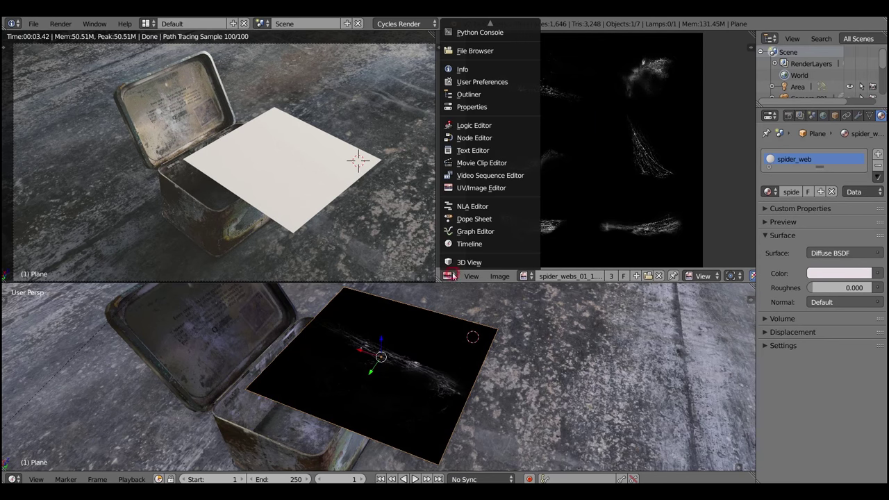
pyautogui.click(520, 142)
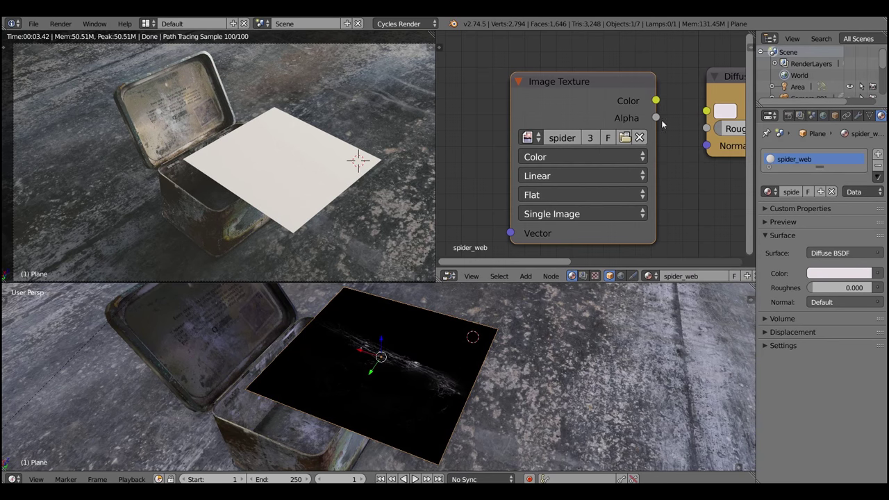
pyautogui.scroll(-5, 615, 173)
pyautogui.moveTo(635, 160); pyautogui.dragTo(705, 159)
pyautogui.hotkey('shift', 'a')
pyautogui.moveTo(634, 160)
pyautogui.click(686, 157)
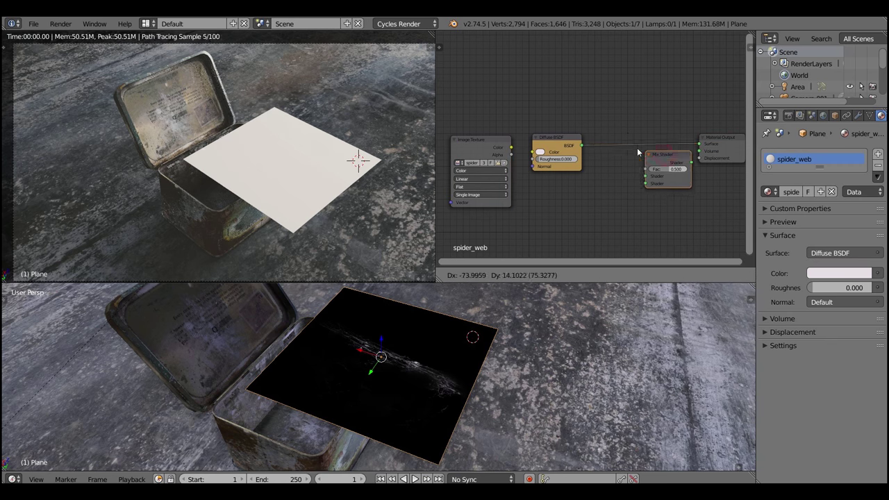
pyautogui.click(623, 135)
# Step: Add a Transparent BSDF below the Diffuse BSDF and connect it to the Mix Shader's second shader input
pyautogui.hotkey('shift', 'a')
pyautogui.moveTo(603, 198)
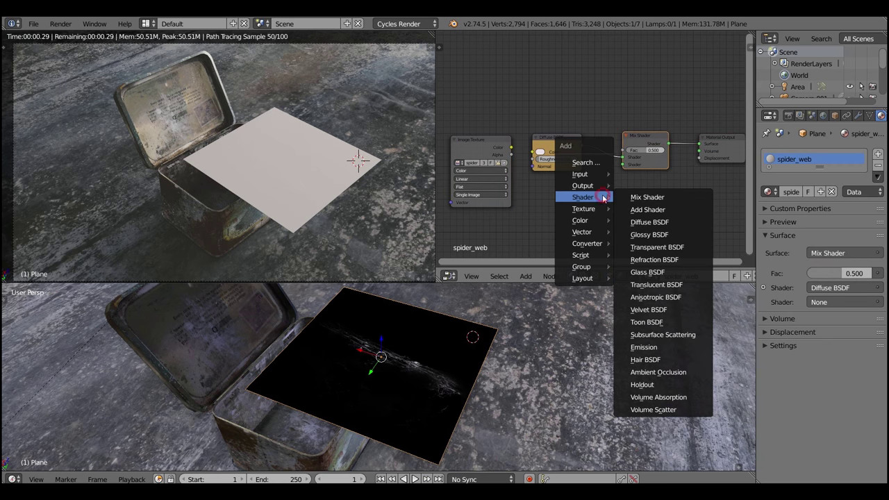
pyautogui.click(651, 248)
pyautogui.click(559, 186)
pyautogui.moveTo(582, 187); pyautogui.dragTo(623, 165)
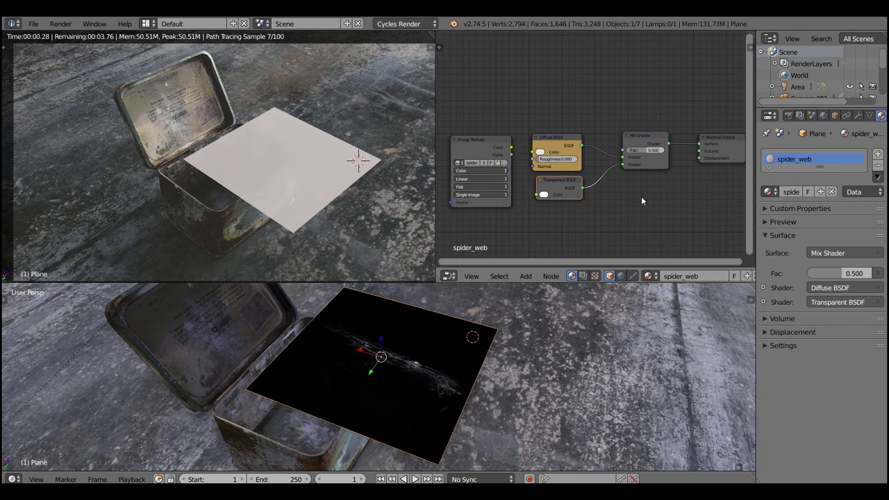
# Step: Connect the Image Texture's color to the Mix Shader's Fac input, widen the node editor and check the plane in the rendered preview
pyautogui.moveTo(488, 151); pyautogui.dragTo(646, 188)
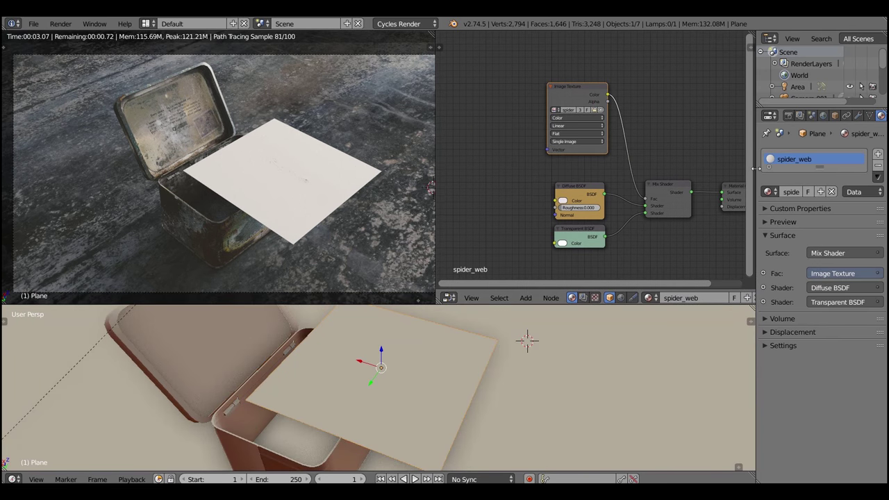
pyautogui.moveTo(754, 167); pyautogui.dragTo(874, 167)
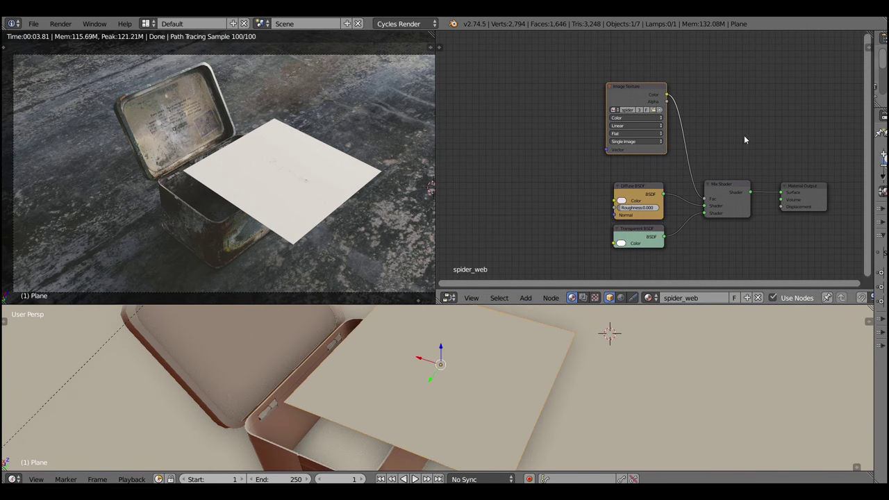
pyautogui.click(283, 135)
pyautogui.scroll(4, 288, 178)
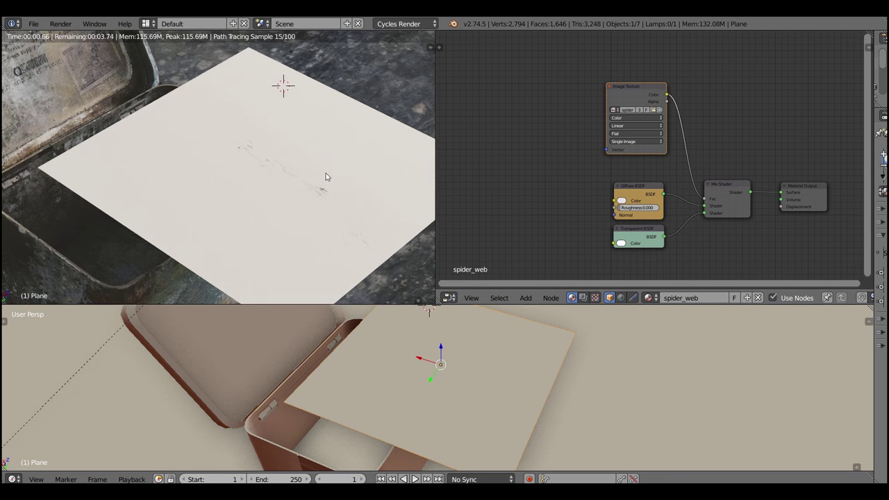
# Step: Insert a ColorRamp node between the Image Texture and the Mix Shader's Fac input
pyautogui.moveTo(639, 102); pyautogui.dragTo(552, 85)
pyautogui.hotkey('shift', 'a')
pyautogui.moveTo(605, 199)
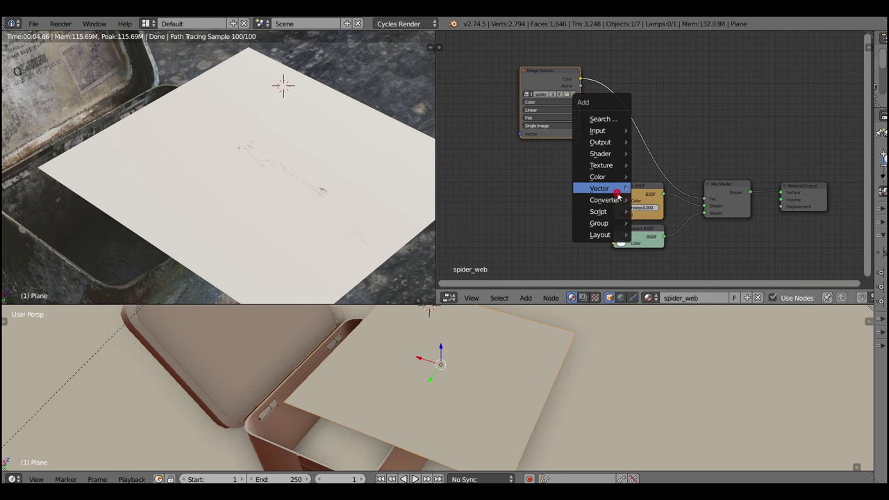
pyautogui.click(663, 213)
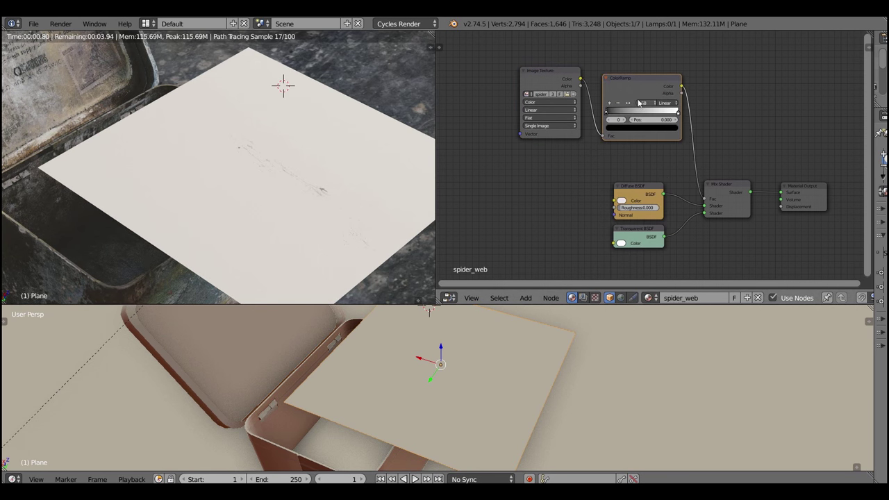
# Step: Invert the ColorRamp so it runs from white at position 0.000 to black at the opposite end
pyautogui.click(621, 103)
pyautogui.moveTo(617, 111); pyautogui.dragTo(590, 109)
pyautogui.moveTo(661, 109); pyautogui.dragTo(702, 114)
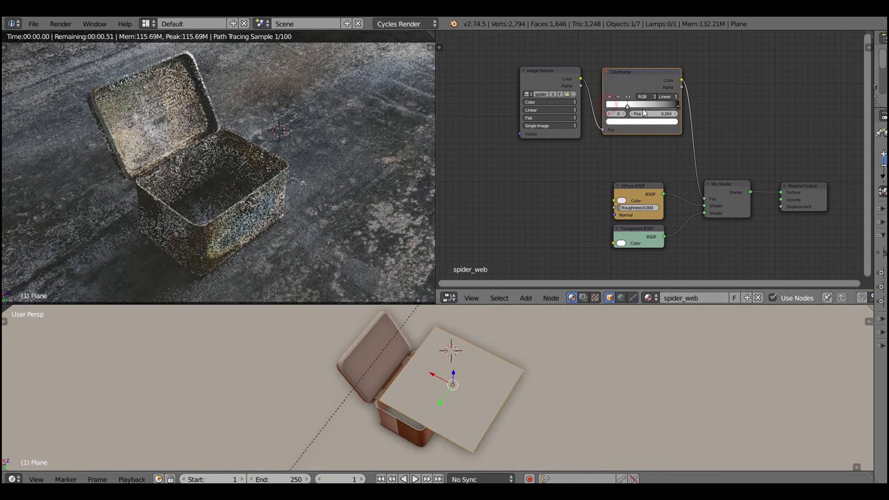
pyautogui.moveTo(672, 114); pyautogui.dragTo(492, 141)
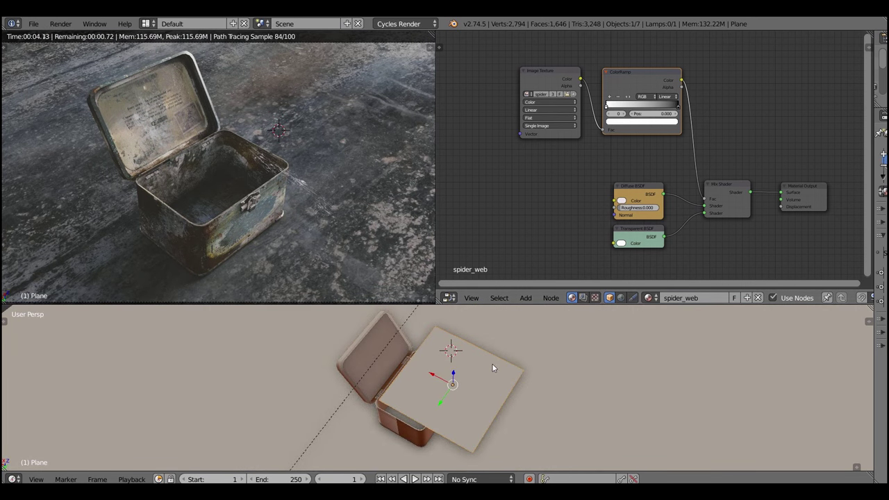
# Step: Subdivide the plane twice into a grid of 16 faces
pyautogui.press('Tab')
pyautogui.press('w')
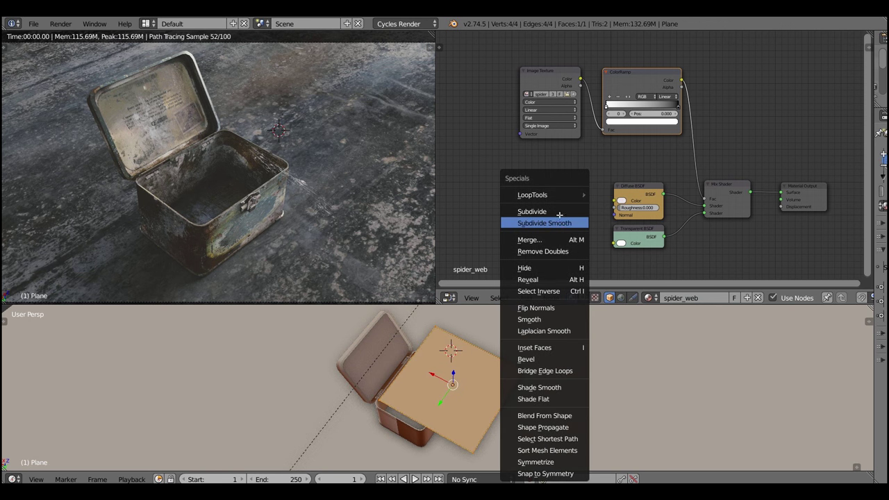
pyautogui.click(559, 215)
pyautogui.hotkey('shift', 'r')
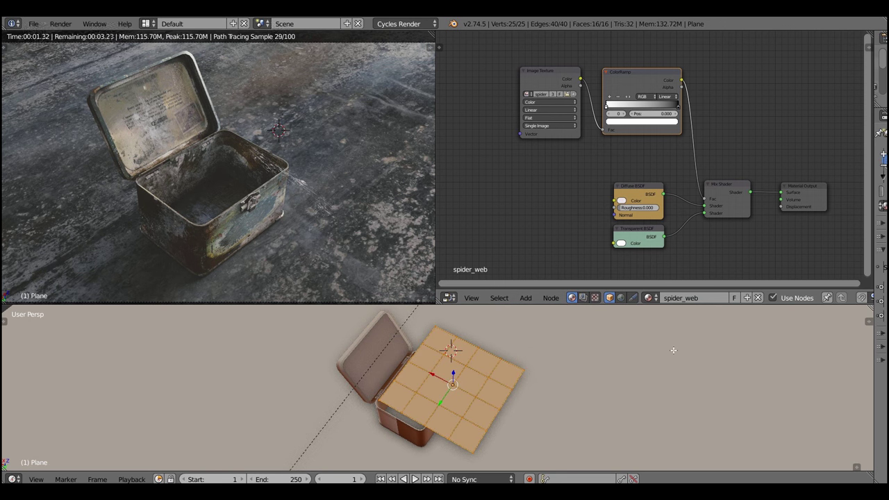
pyautogui.press('Tab')
# Step: Rotate the plane so it slopes downward over the side of the box
pyautogui.moveTo(629, 358); pyautogui.dragTo(504, 352, button='middle')
pyautogui.press('r')
pyautogui.click(524, 418)
# Step: Move the plane's middle edge loop and the loop above it along the X axis to start a sagging curve
pyautogui.press('Tab')
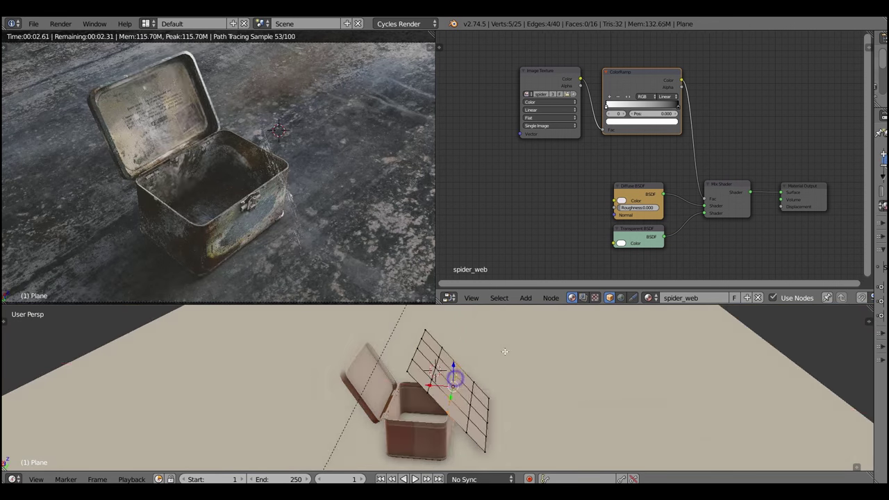
pyautogui.keyDown('alt'); pyautogui.rightClick(459, 375); pyautogui.keyUp('alt')
pyautogui.press('g')
pyautogui.press('x')
pyautogui.click(482, 363)
pyautogui.press('x')
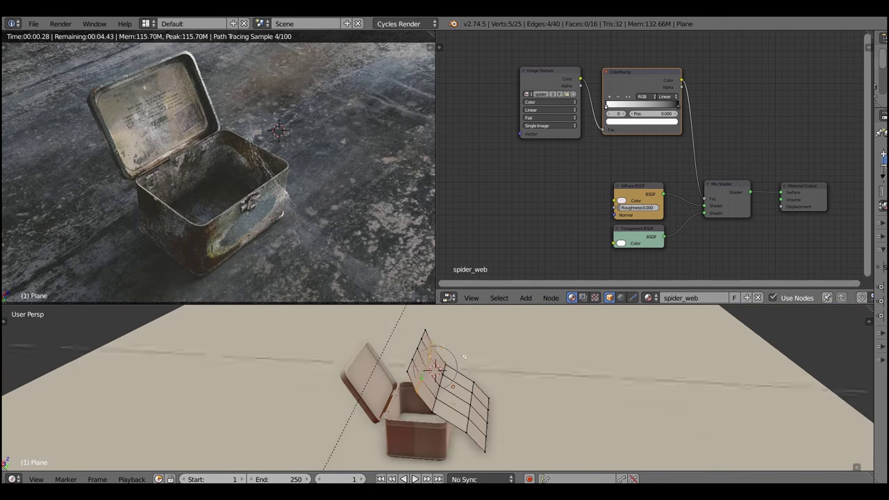
pyautogui.click(466, 357)
# Step: Move the edge loop below the middle along X and raise the plane's lower outer edge along Z to continue the curve
pyautogui.keyDown('alt'); pyautogui.rightClick(473, 389); pyautogui.keyUp('alt')
pyautogui.press('g')
pyautogui.press('x')
pyautogui.click(503, 366)
pyautogui.keyDown('alt'); pyautogui.rightClick(486, 416); pyautogui.keyUp('alt')
pyautogui.press('g')
pyautogui.press('z')
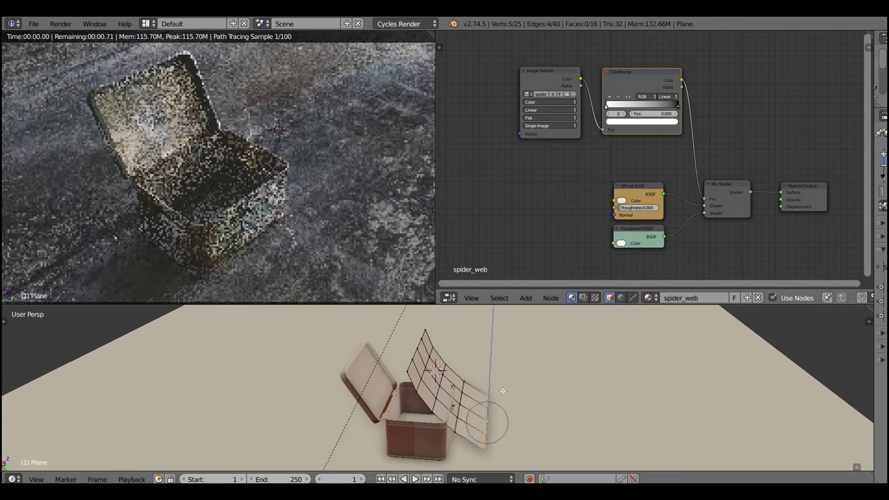
pyautogui.click(494, 381)
pyautogui.moveTo(475, 391); pyautogui.dragTo(480, 376, button='middle')
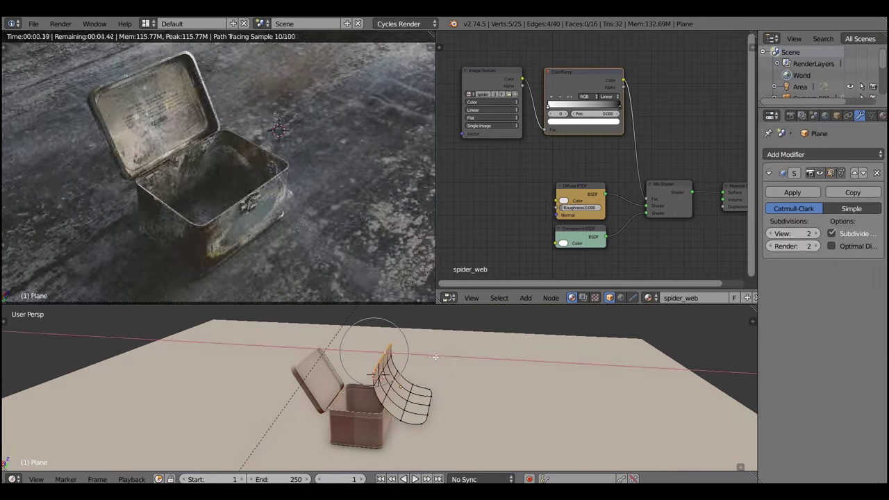
# Step: Scale the curved plane's upper edge along the Y axis to taper it, and finish editing the mesh
pyautogui.click(435, 356)
pyautogui.moveTo(436, 357); pyautogui.dragTo(400, 367, button='middle')
pyautogui.press('s')
pyautogui.press('y')
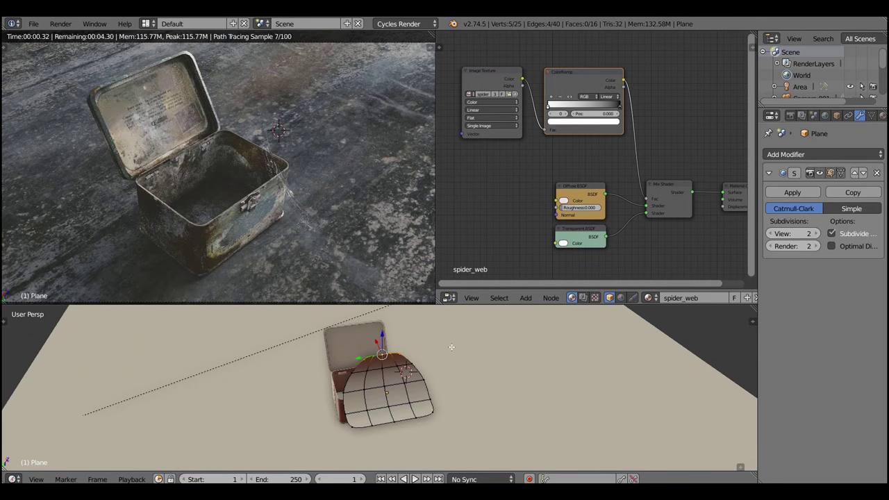
pyautogui.press('Tab')
# Step: Rotate the curved plane about the Z axis and place a duplicate beside it, overlapping it at the front of the box
pyautogui.moveTo(453, 347); pyautogui.dragTo(437, 384, button='middle')
pyautogui.press('r')
pyautogui.press('z')
pyautogui.click(440, 381)
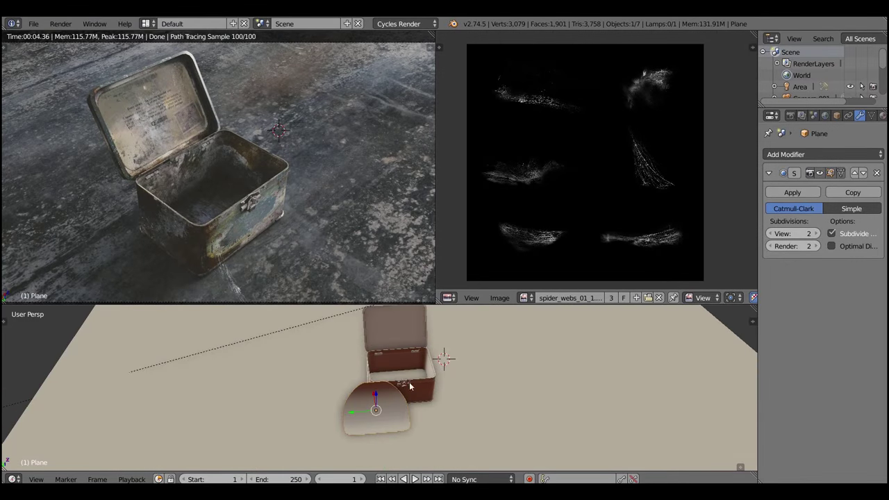
pyautogui.hotkey('shift', 'd')
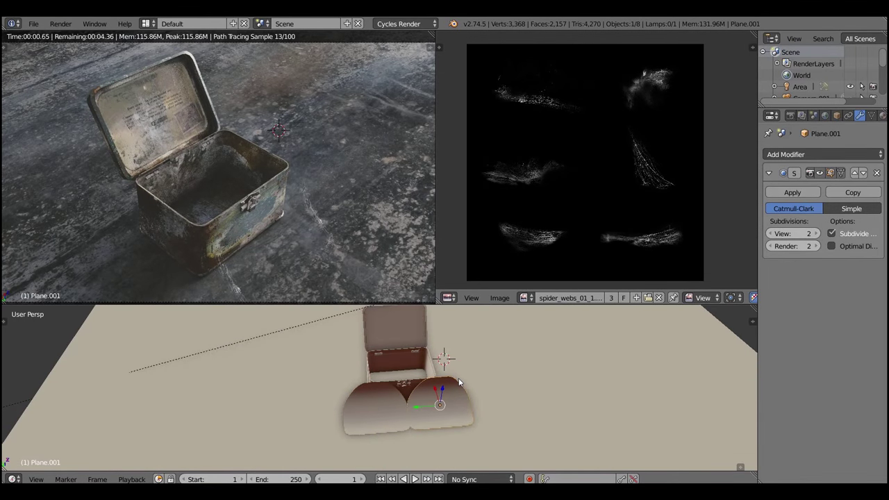
pyautogui.click(428, 381)
# Step: Move the duplicate's UV grid onto the lower-right web in the spider web image and scale it to fit
pyautogui.press('Tab')
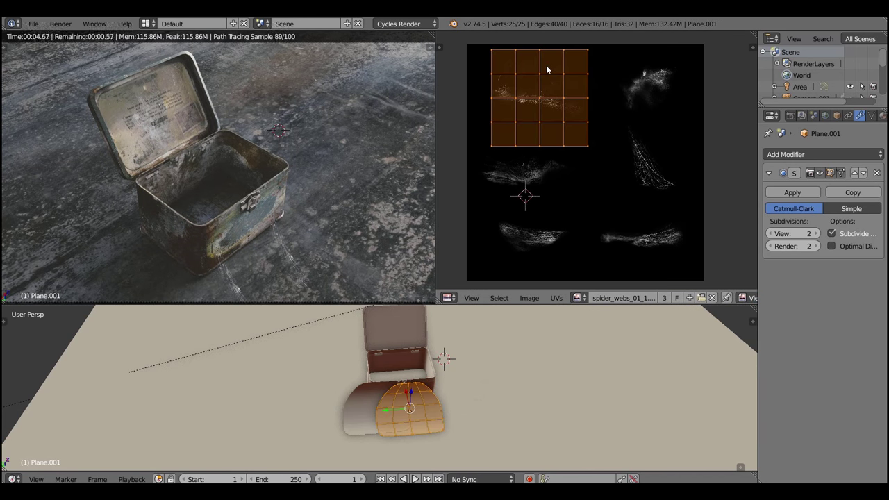
pyautogui.press('g')
pyautogui.click(538, 202)
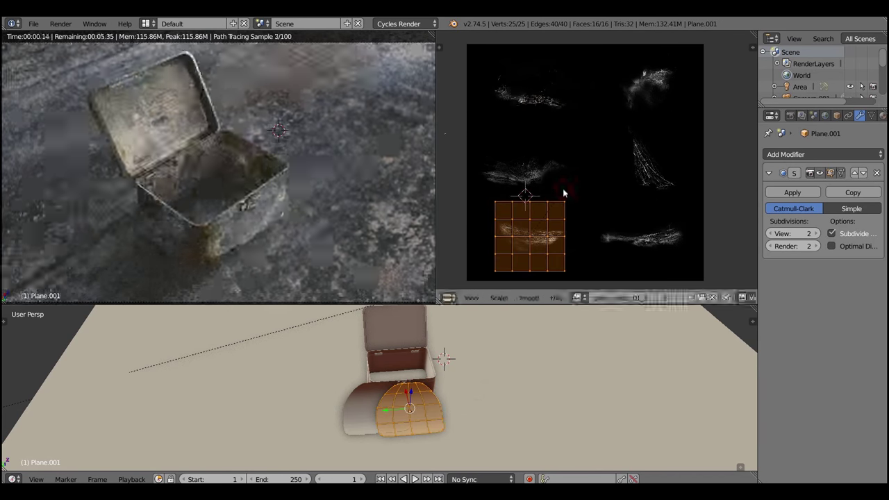
pyautogui.press('g')
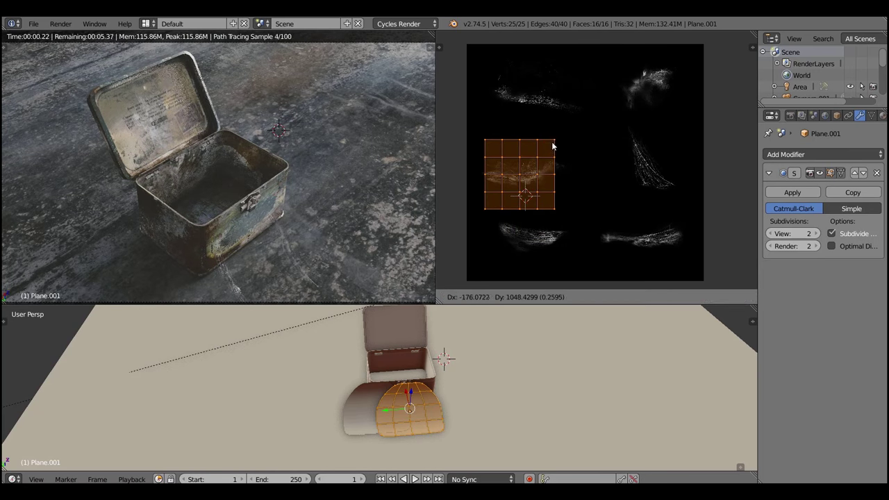
pyautogui.click(533, 182)
pyautogui.press('g')
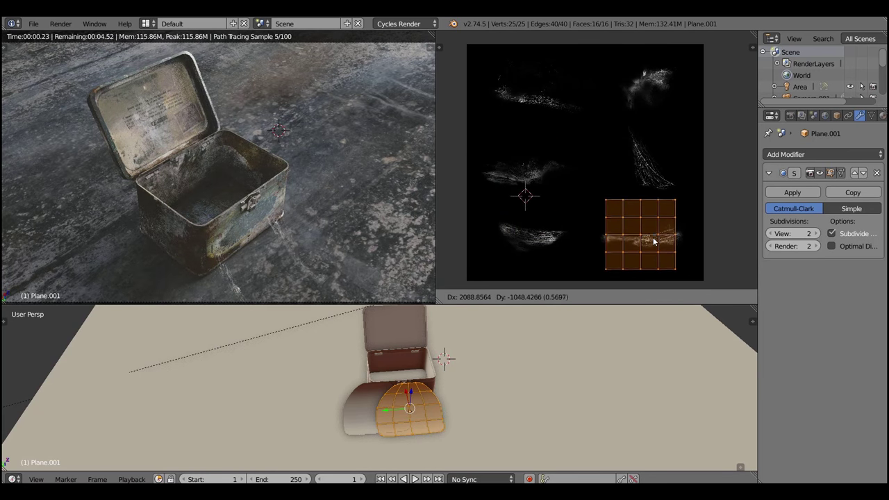
pyautogui.click(686, 217)
pyautogui.press('s')
pyautogui.click(701, 212)
pyautogui.press('Tab')
# Step: Rotate the original web plane to angle it differently from its duplicate
pyautogui.moveTo(480, 372); pyautogui.dragTo(502, 383, button='middle')
pyautogui.rightClick(360, 420)
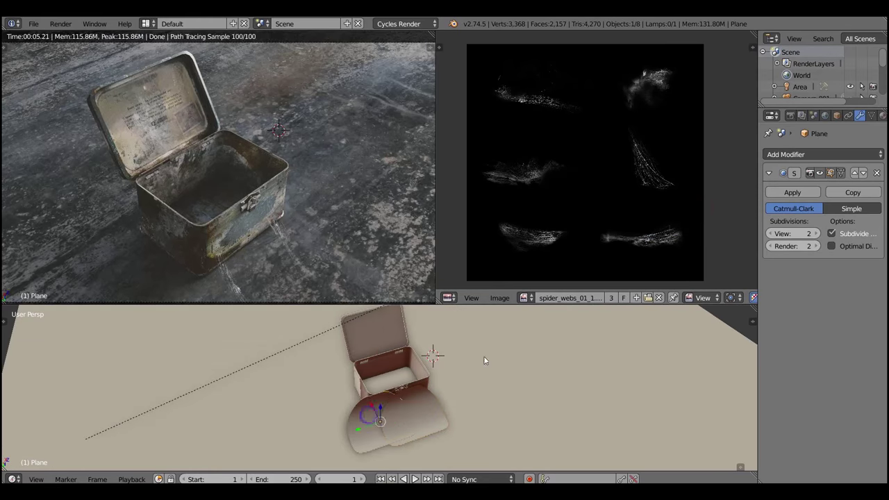
pyautogui.press('r')
pyautogui.click(433, 413)
# Step: Place a copy of the second web plane, rotated about the Z axis, horizontally beside the adjacent side of the box
pyautogui.rightClick(431, 413)
pyautogui.hotkey('shift', 'd')
pyautogui.press('r')
pyautogui.press('z')
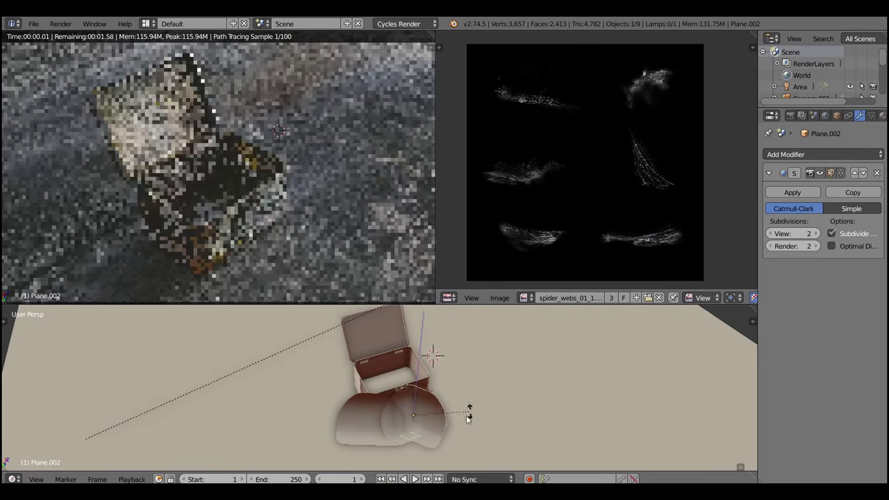
pyautogui.click(466, 420)
pyautogui.press('g')
pyautogui.hotkey('shift', 'z')
pyautogui.click(381, 390)
# Step: Move the side plane's UV grid onto the middle-right web in the spider web image
pyautogui.press('Tab')
pyautogui.press('Tab')
pyautogui.press('g')
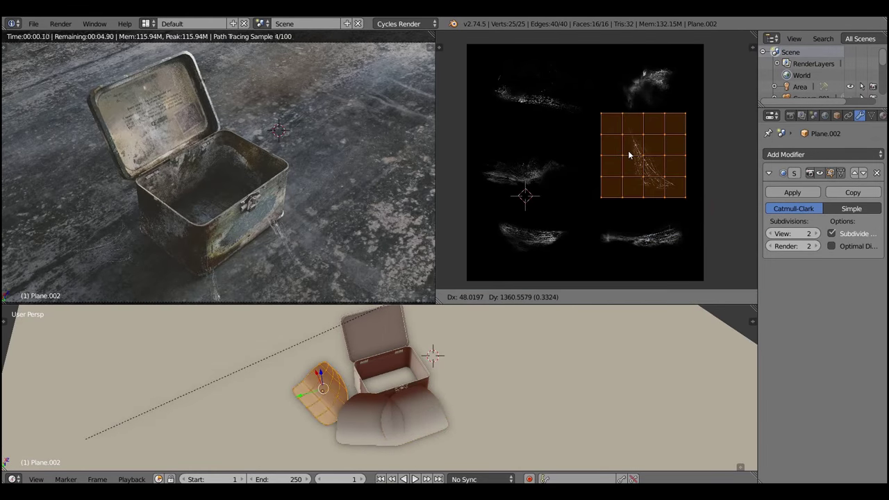
pyautogui.click(628, 157)
pyautogui.press('Tab')
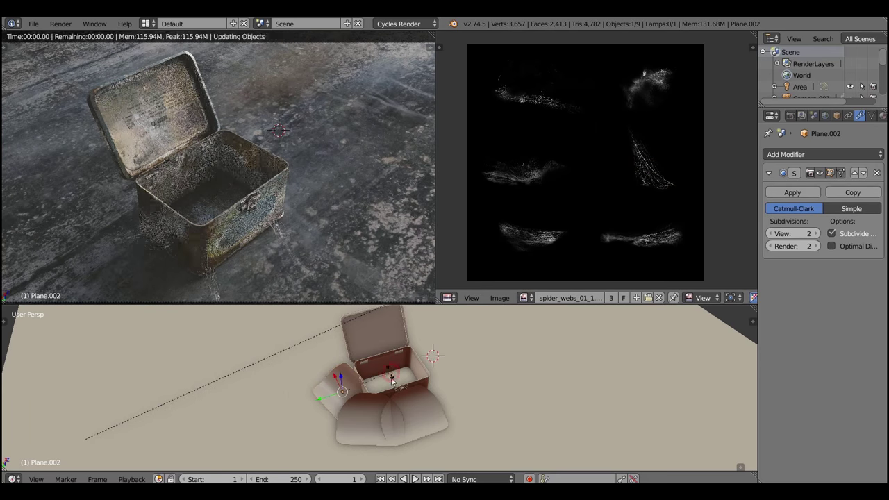
# Step: Duplicate the side web plane and rotate the copy about the Z axis
pyautogui.hotkey('shift', 'd')
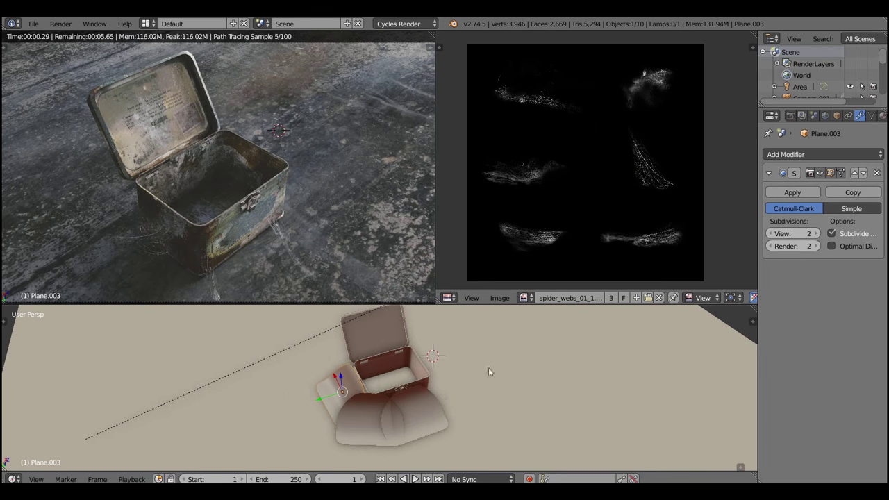
pyautogui.press('r')
pyautogui.press('z')
pyautogui.click(337, 339)
# Step: Raise the newest copy along the Z axis and shift it horizontally into place at the box's open lid
pyautogui.press('g')
pyautogui.press('z')
pyautogui.click(368, 333)
pyautogui.moveTo(368, 354); pyautogui.dragTo(382, 332, button='middle')
pyautogui.press('g')
pyautogui.hotkey('shift', 'z')
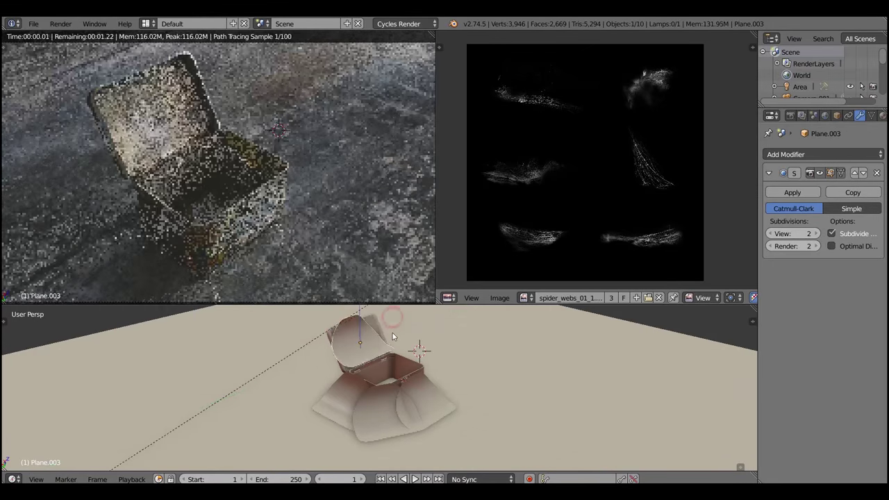
pyautogui.click(393, 332)
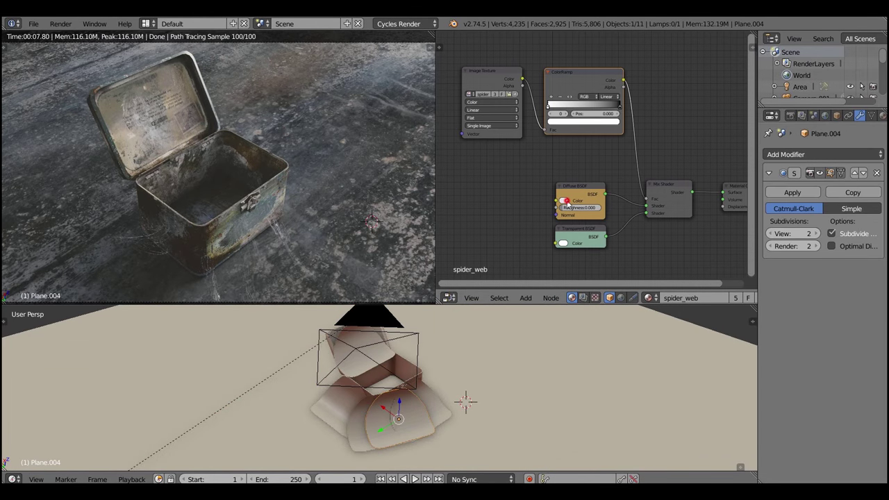
# Step: Brighten the Diffuse BSDF color to white and move the ColorRamp's black stop to position 0.210
pyautogui.click(566, 201)
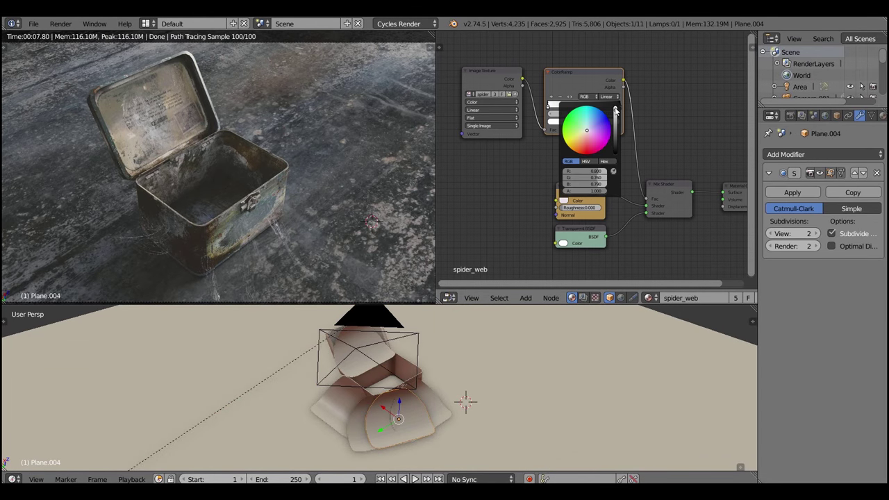
pyautogui.moveTo(615, 109); pyautogui.dragTo(673, 101)
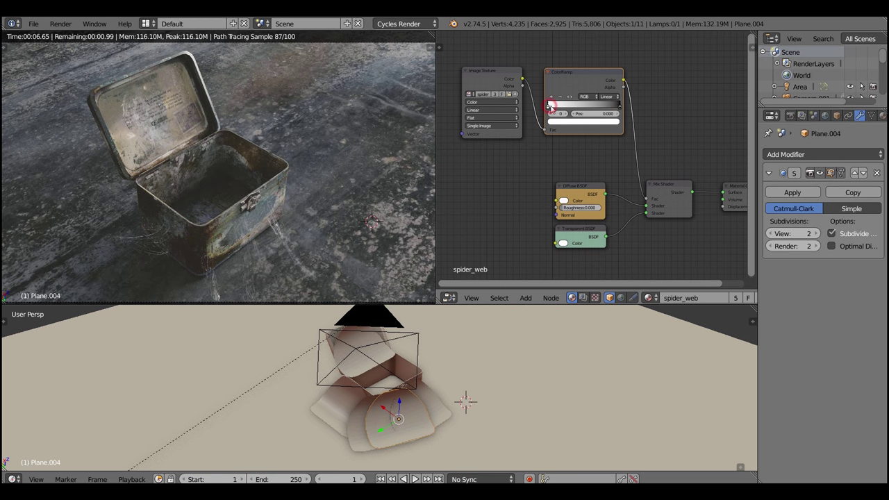
pyautogui.moveTo(549, 107)
pyautogui.mouseDown()
pyautogui.moveTo(614, 108)
pyautogui.moveTo(563, 113)
pyautogui.mouseUp()
pyautogui.hotkey('ctrl', 'z')
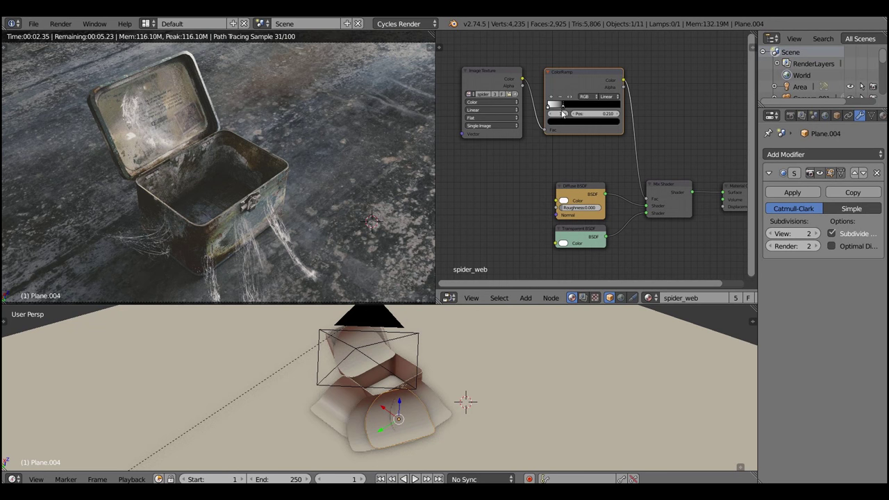